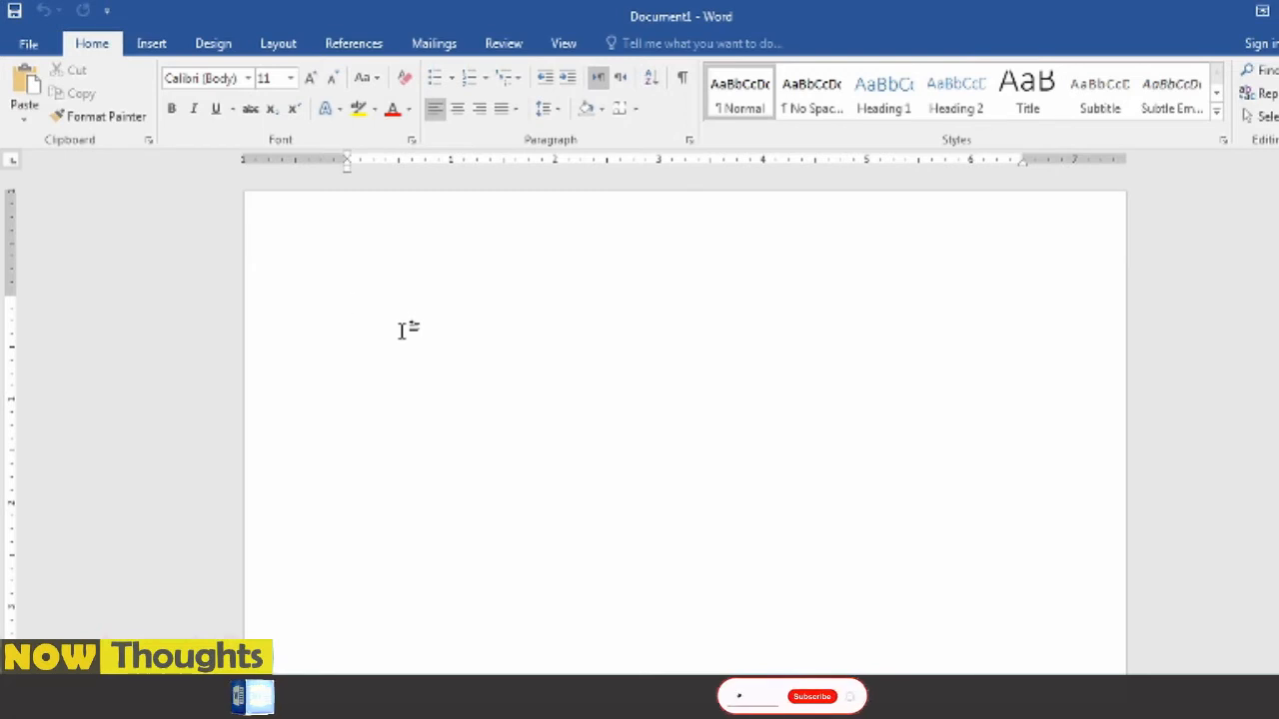
- Generate 12 paragraphs of sample text in the blank document with =rand(12)
type("=rand")
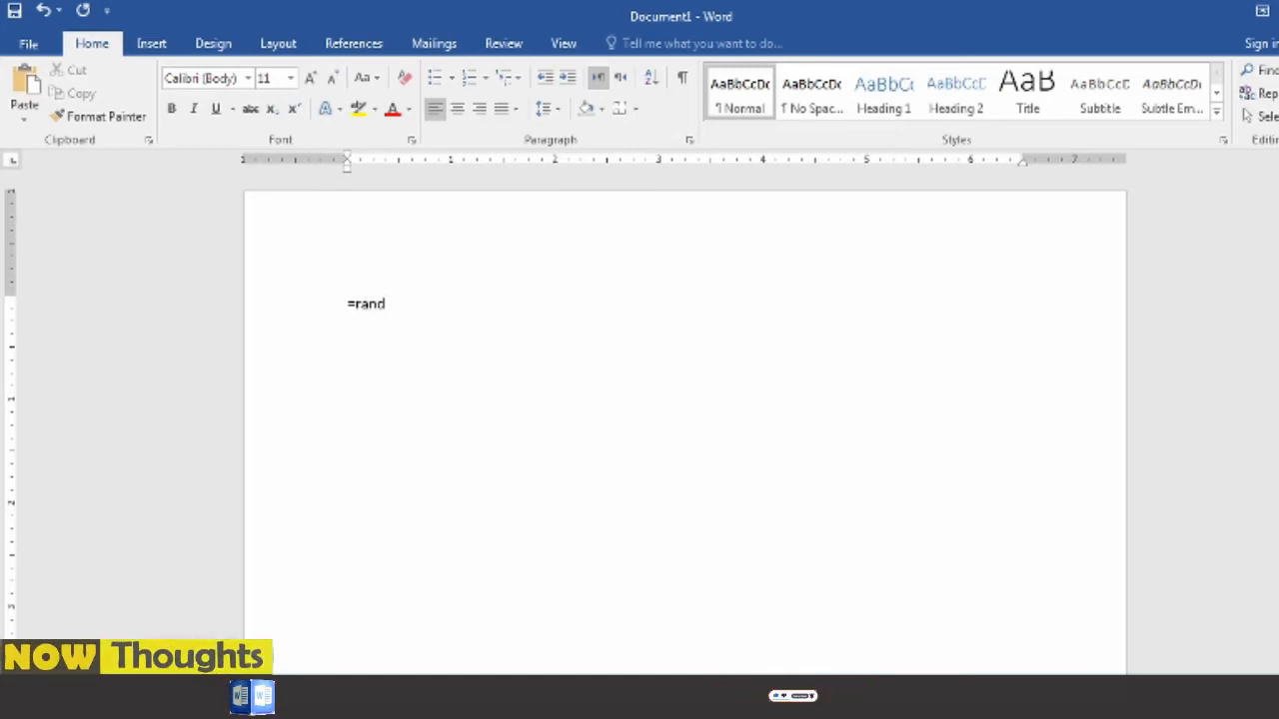
type("(12")
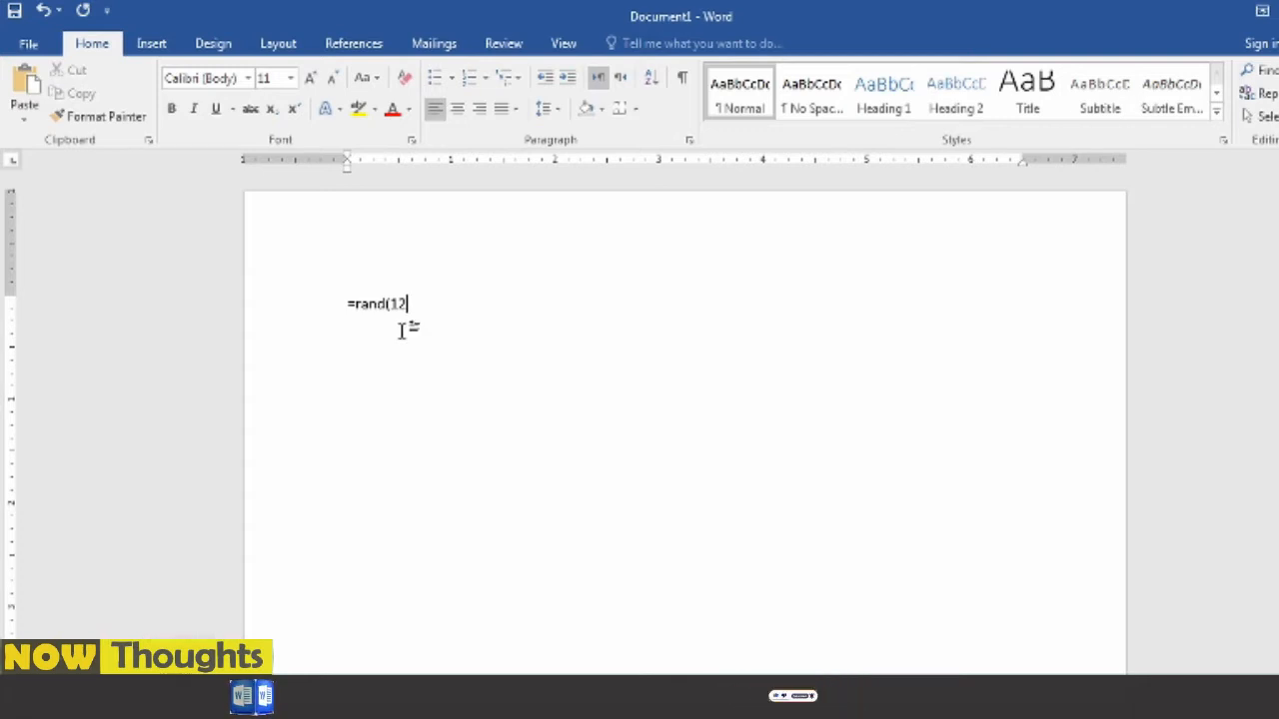
type(")")
key("Return")
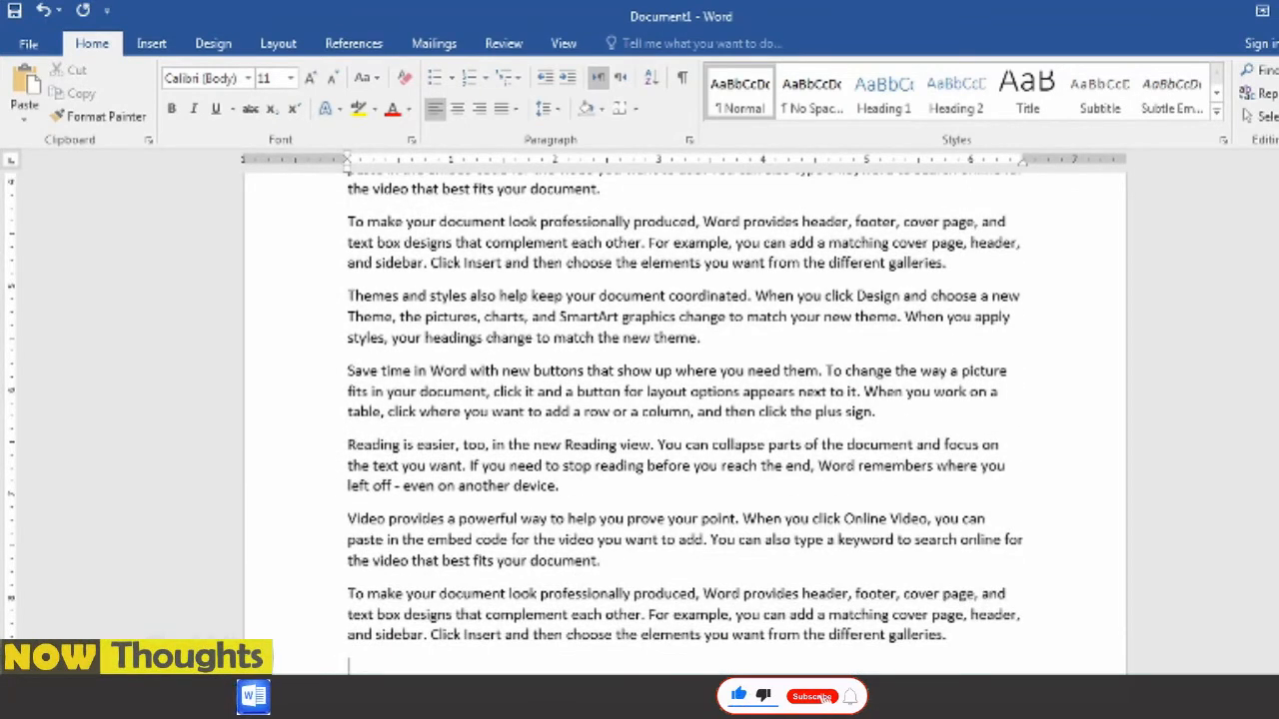
scroll(440, 290, "up", 9)
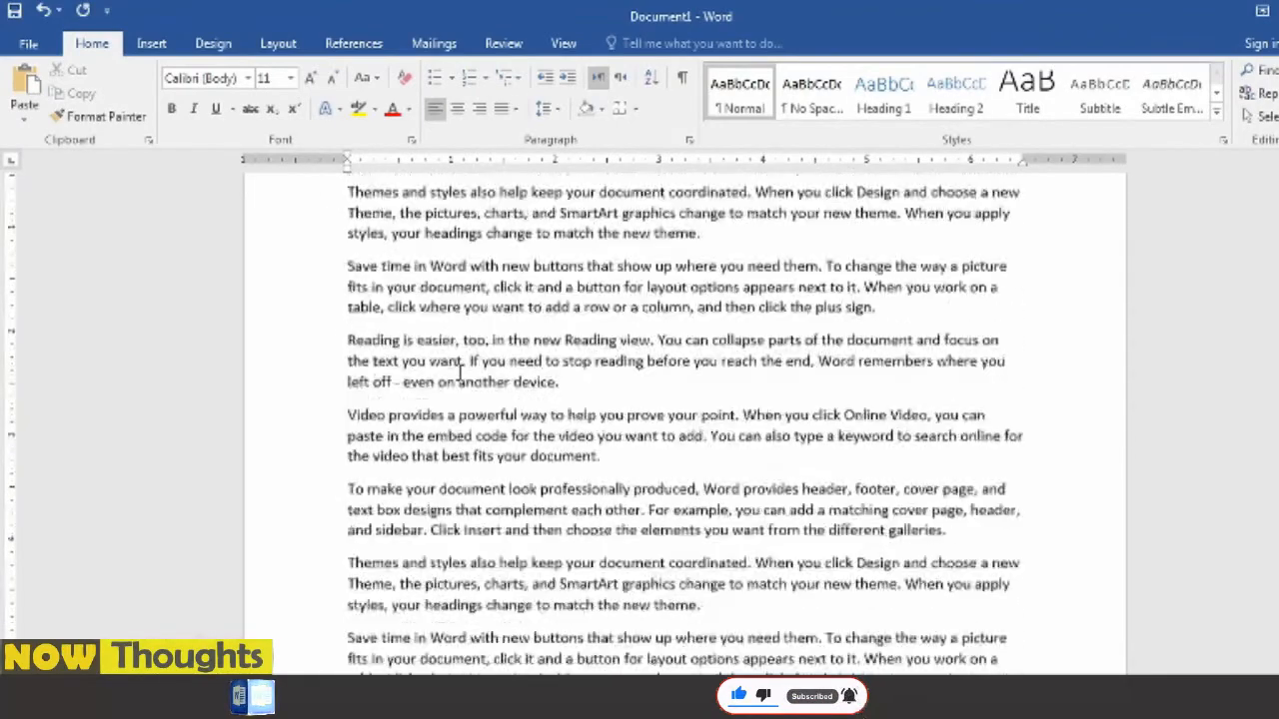
scroll(426, 339, "down", 10)
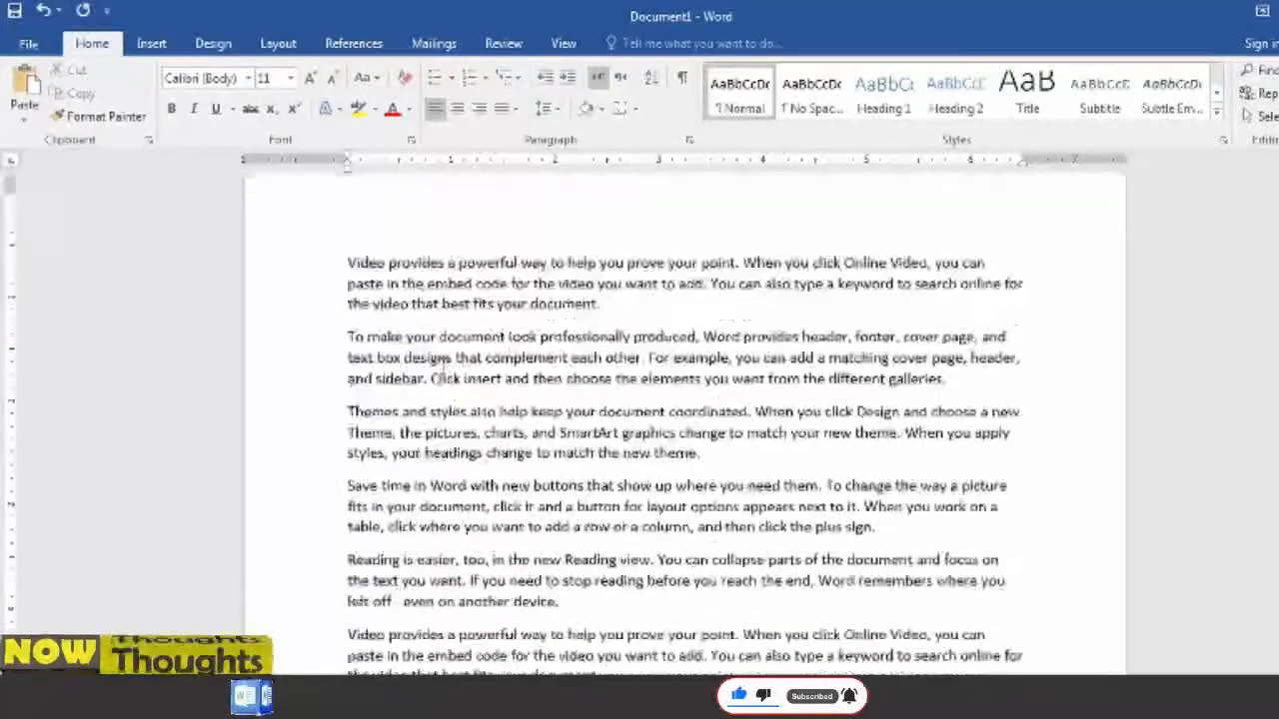
scroll(410, 386, "up", 10)
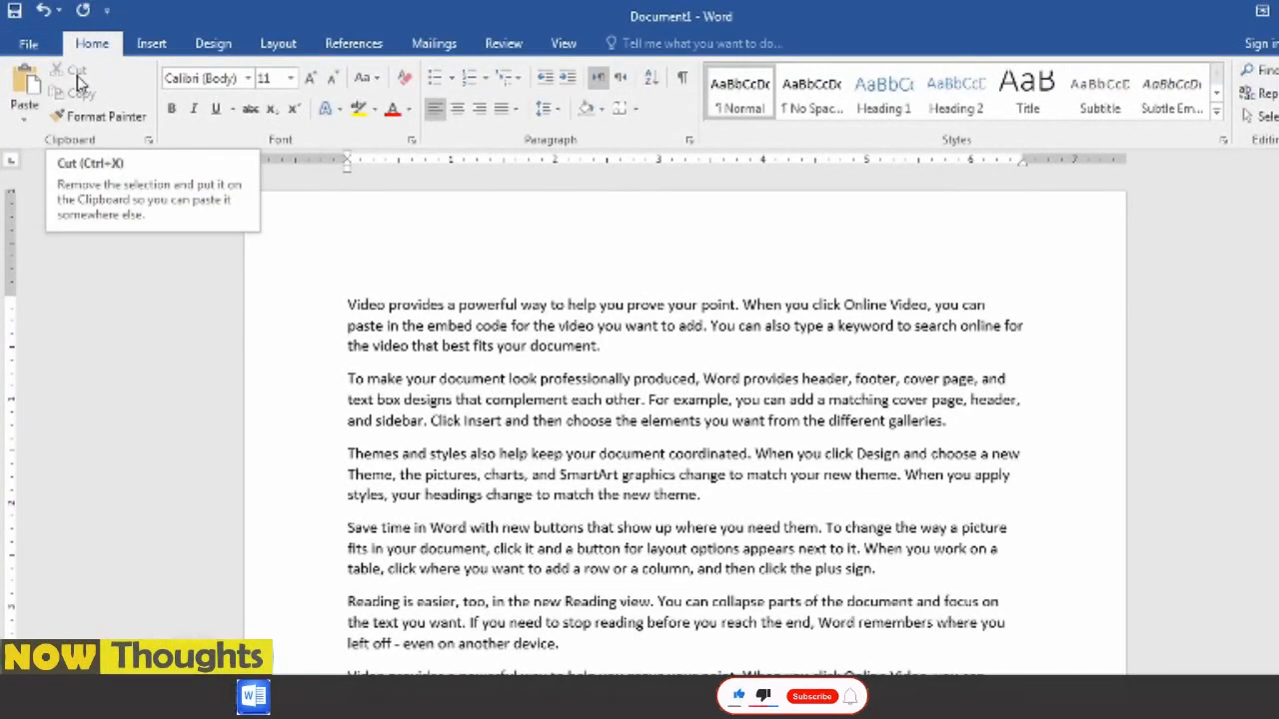
- Cut everything after "Video" in the first paragraph and paste it at the end of the last "Video provides" paragraph
left_click_drag(605, 347, 388, 306)
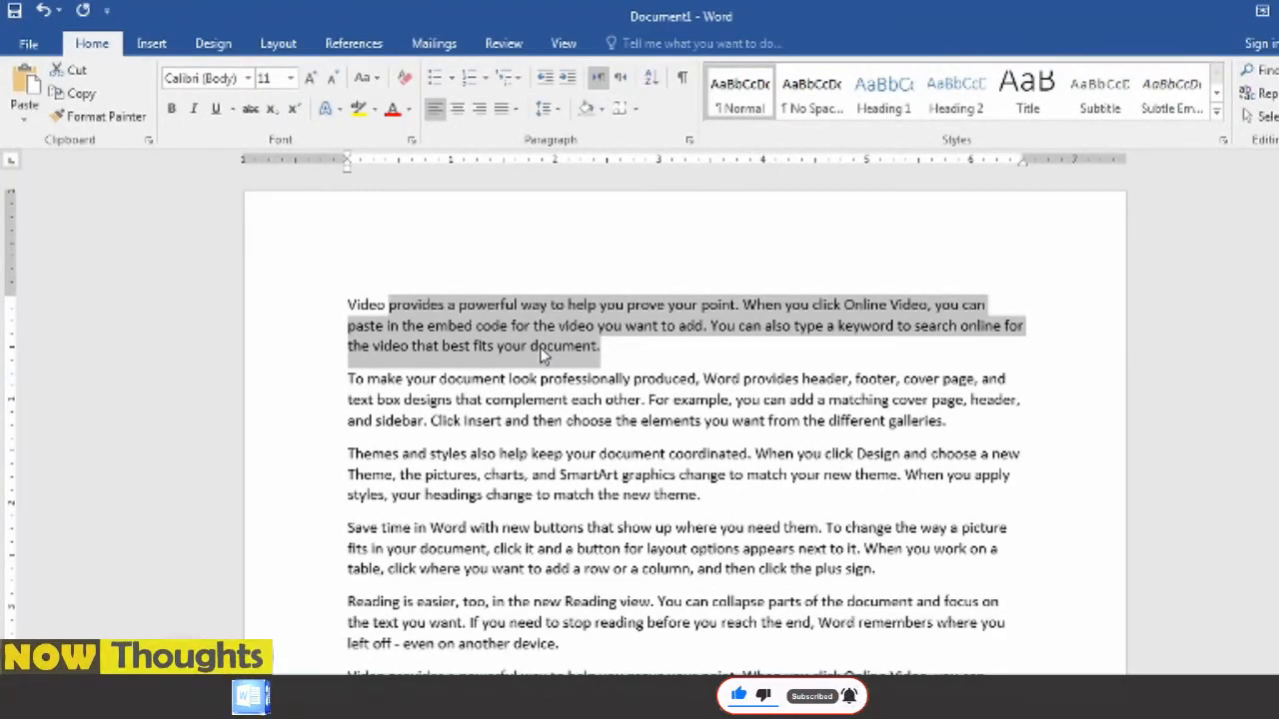
left_click(80, 72)
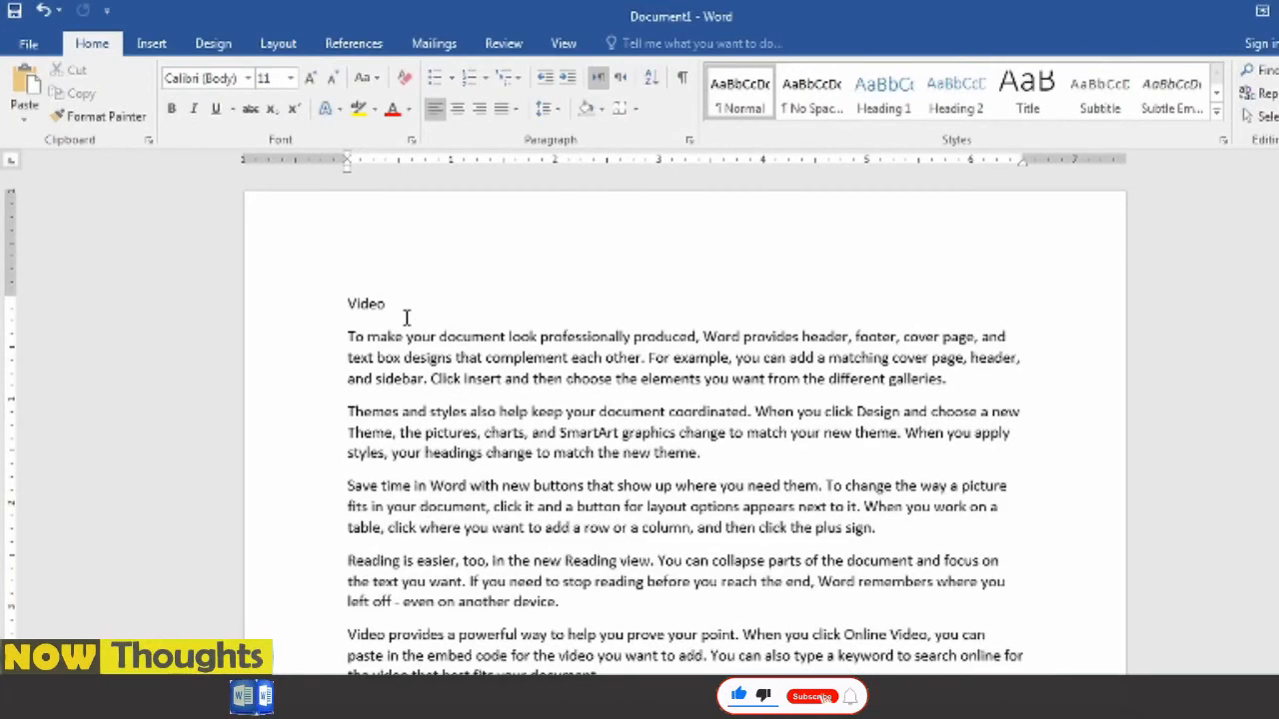
scroll(662, 386, "down", 10)
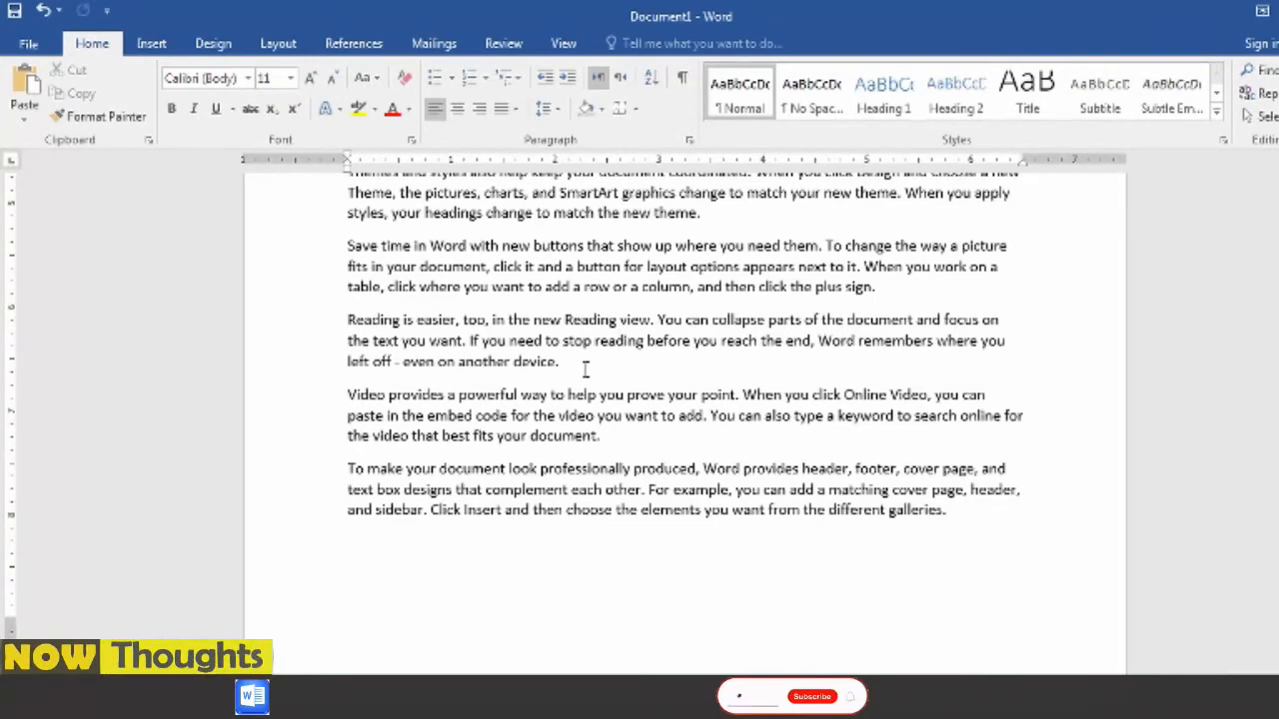
left_click(617, 435)
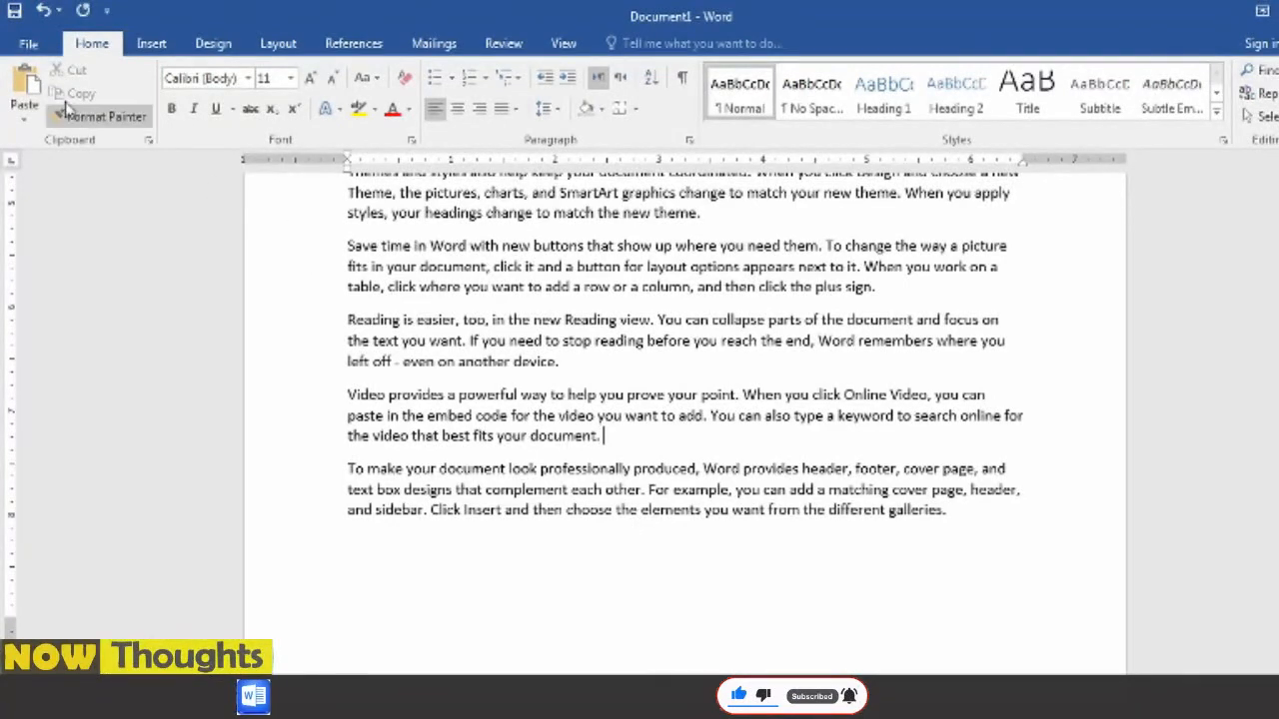
left_click(24, 88)
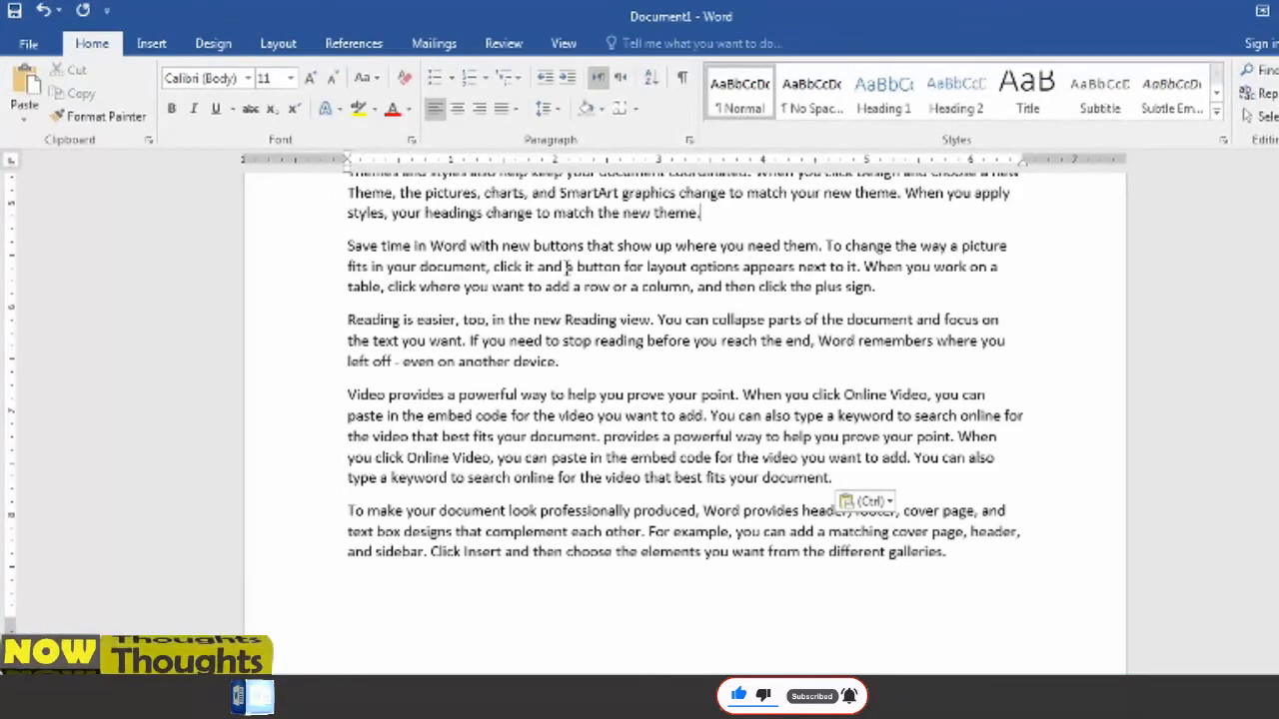
- Paste the cut text again after the page's last "Themes and styles" paragraph and into a new blank document
left_click(25, 110)
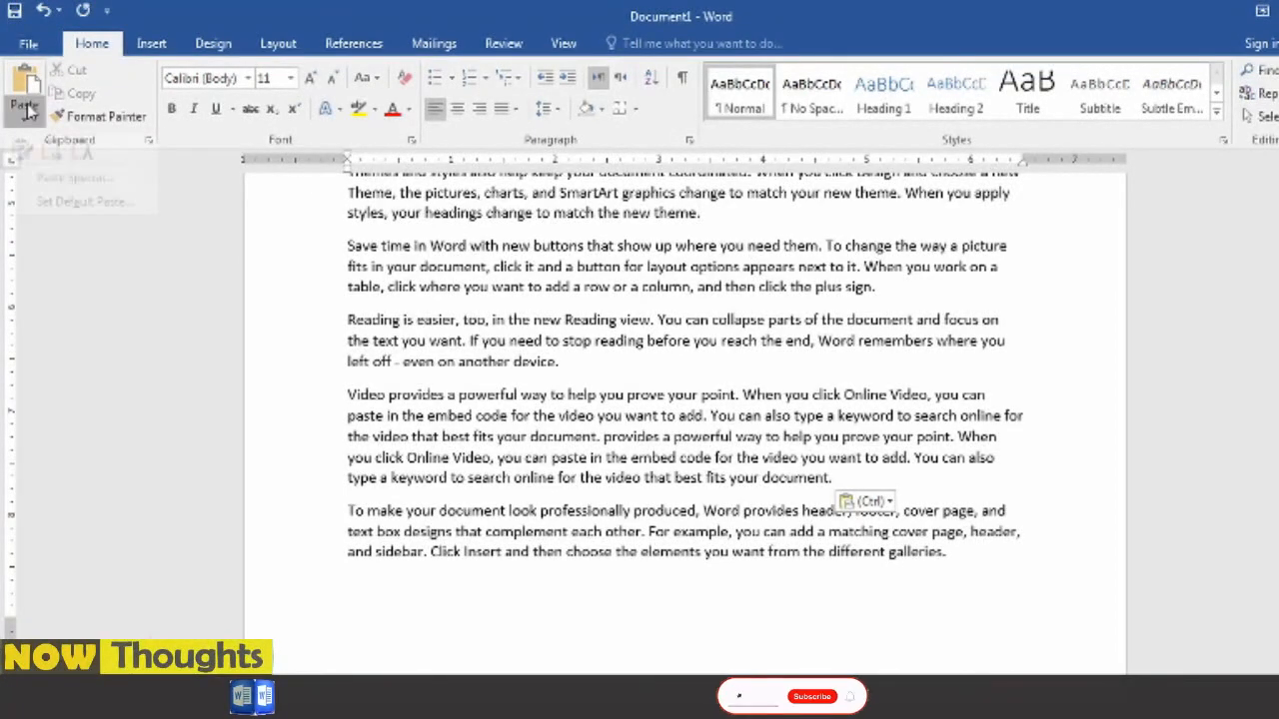
left_click(24, 170)
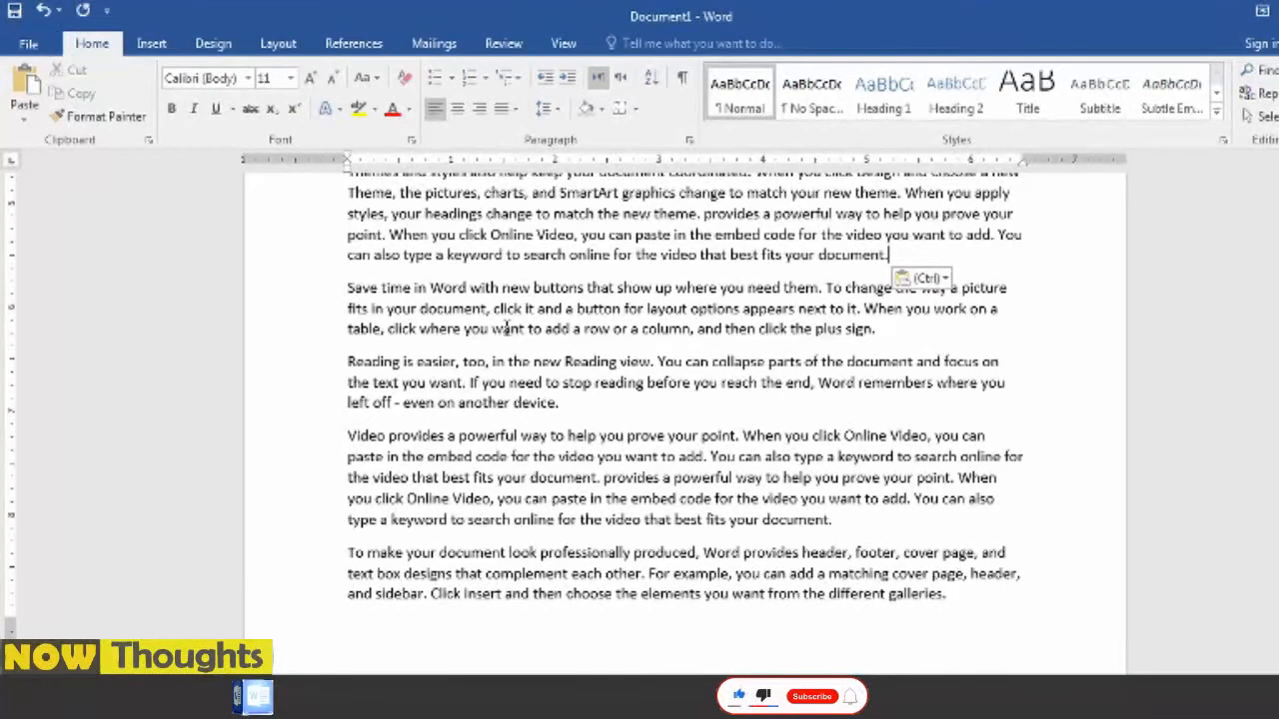
key("ctrl+n")
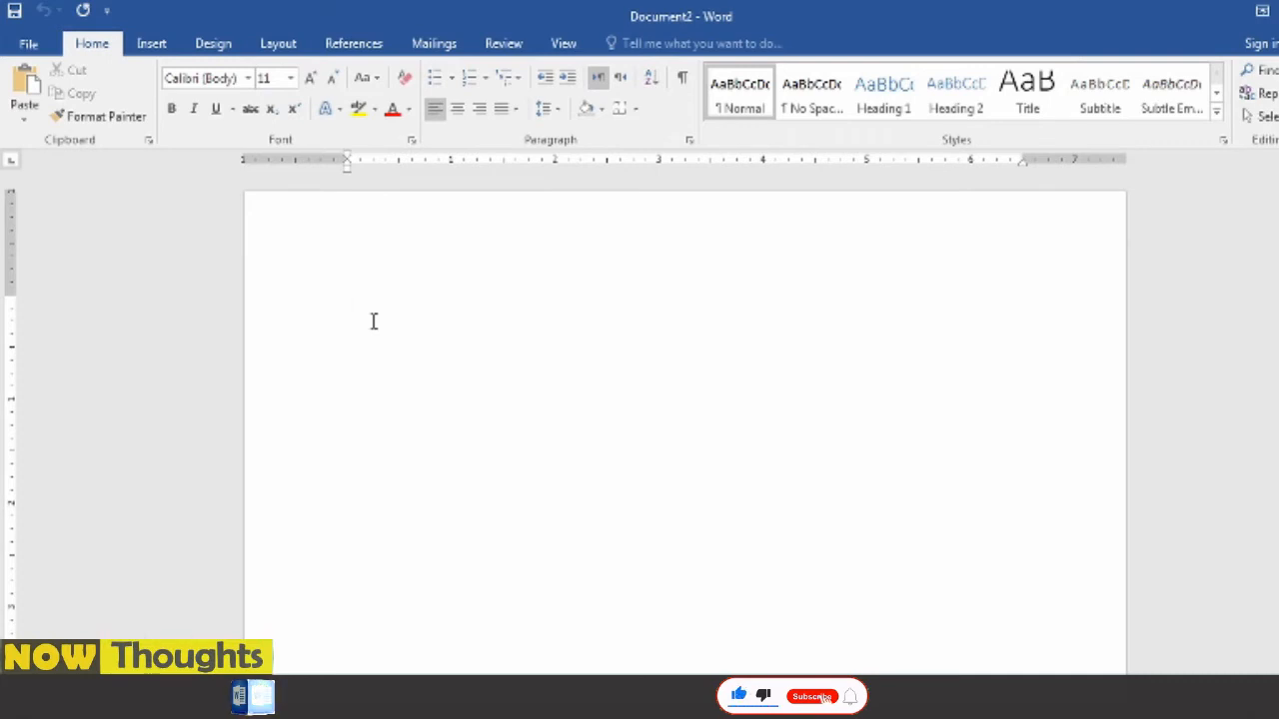
key("ctrl+v")
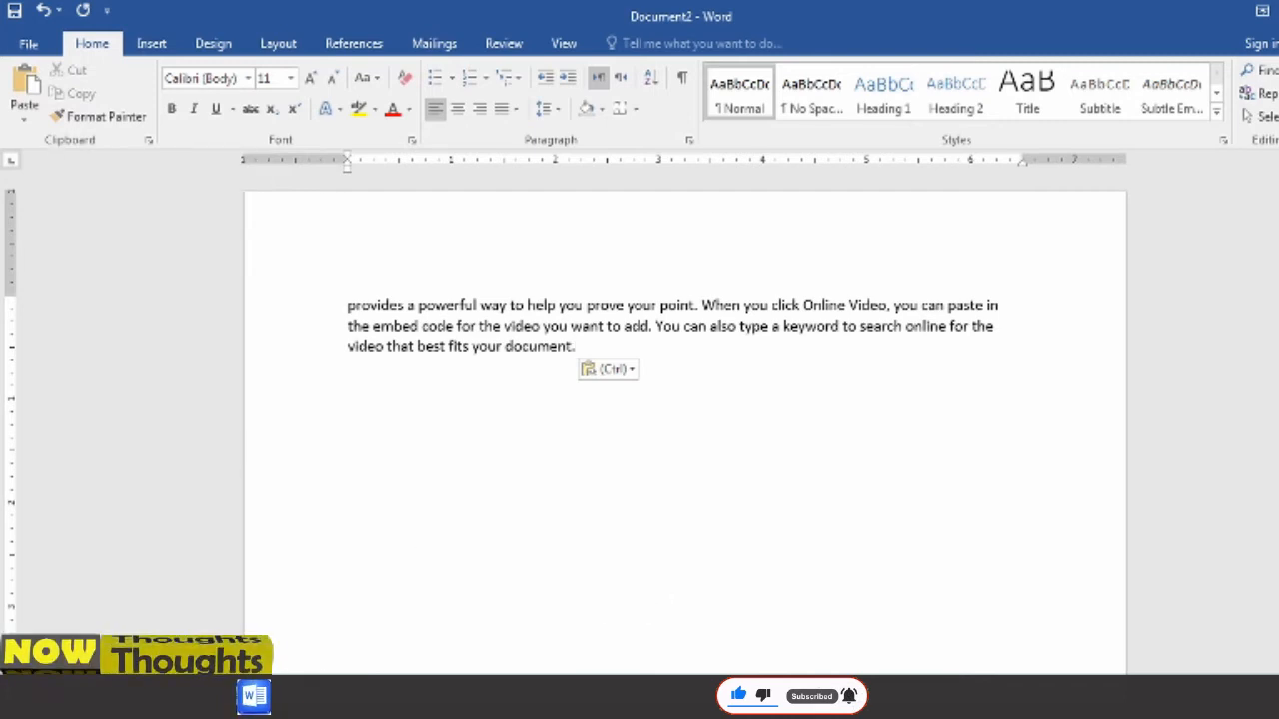
- Return to Document1 and copy the first "Themes and styles" paragraph to the start of the second page
mouse_move(255, 696)
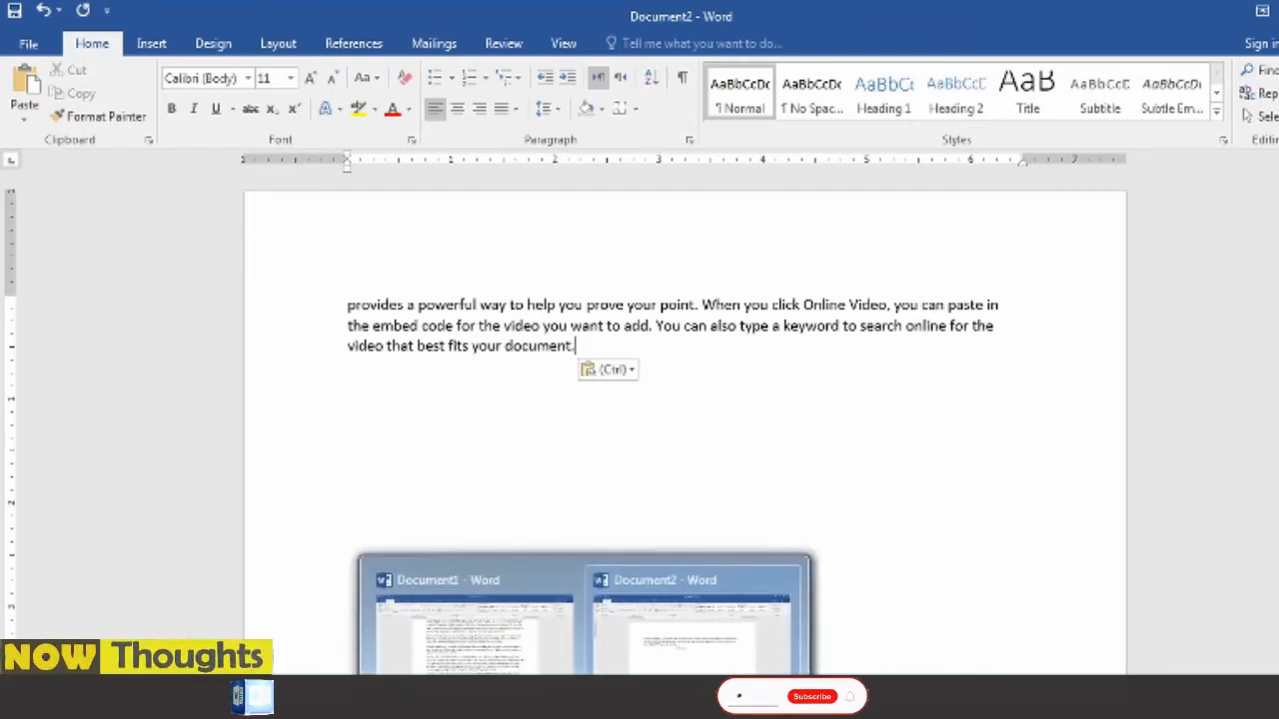
left_click(479, 639)
scroll(619, 487, "up", 15)
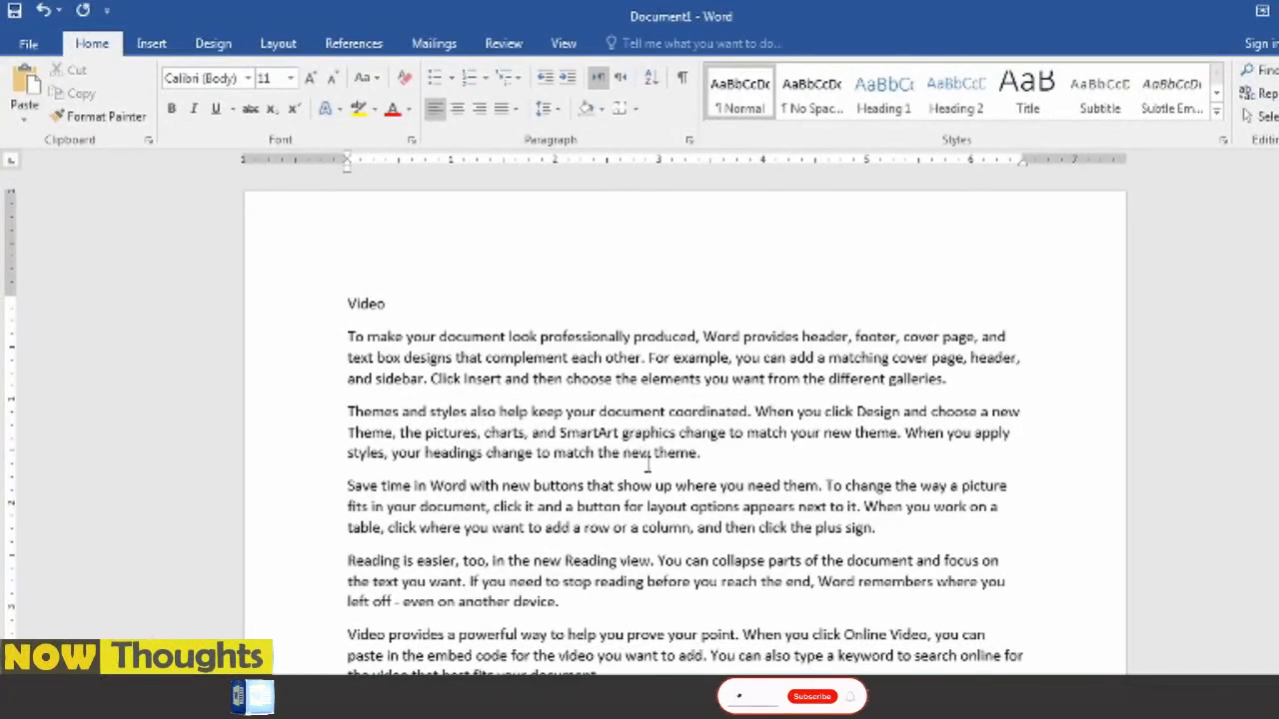
left_click_drag(707, 456, 372, 411)
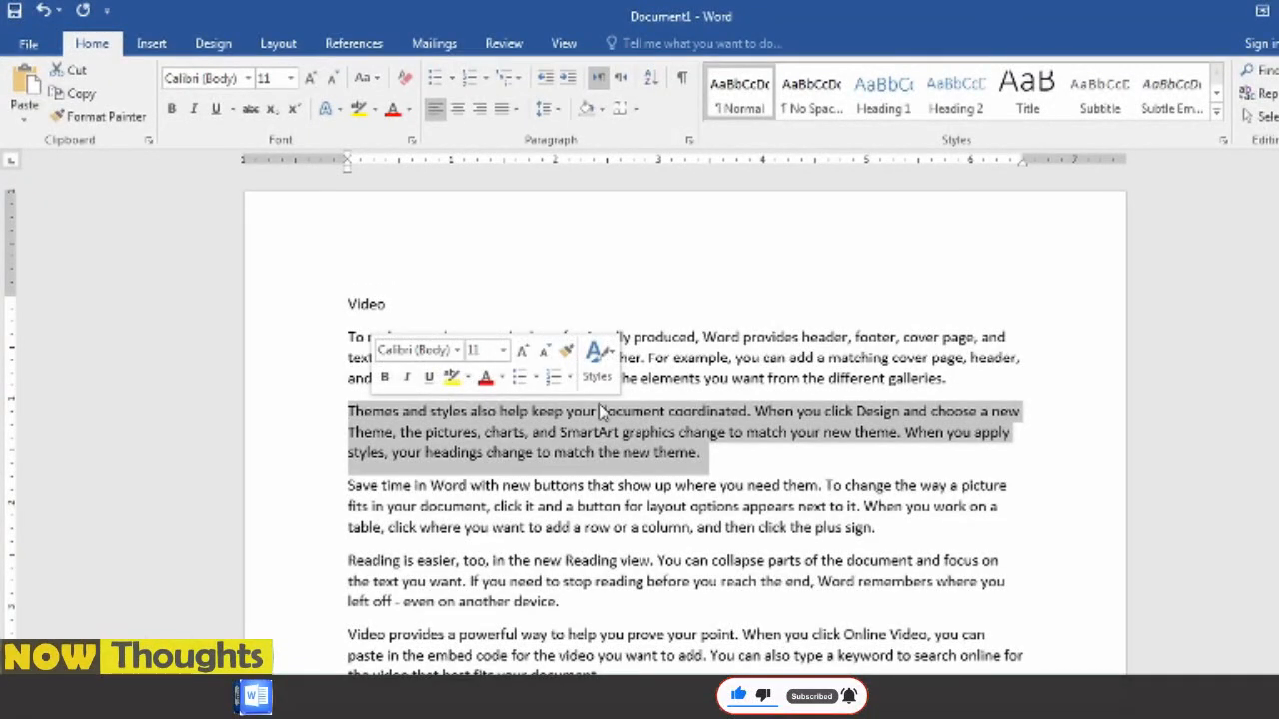
left_click(79, 100)
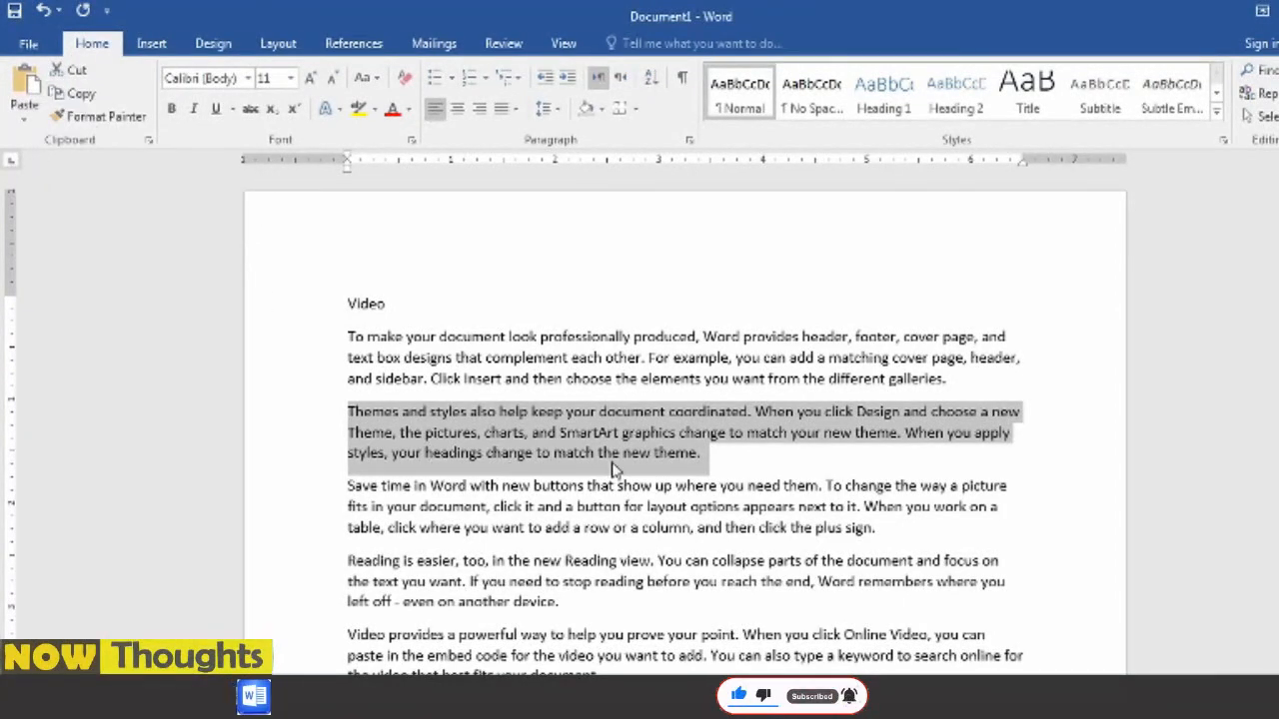
scroll(465, 458, "down", 15)
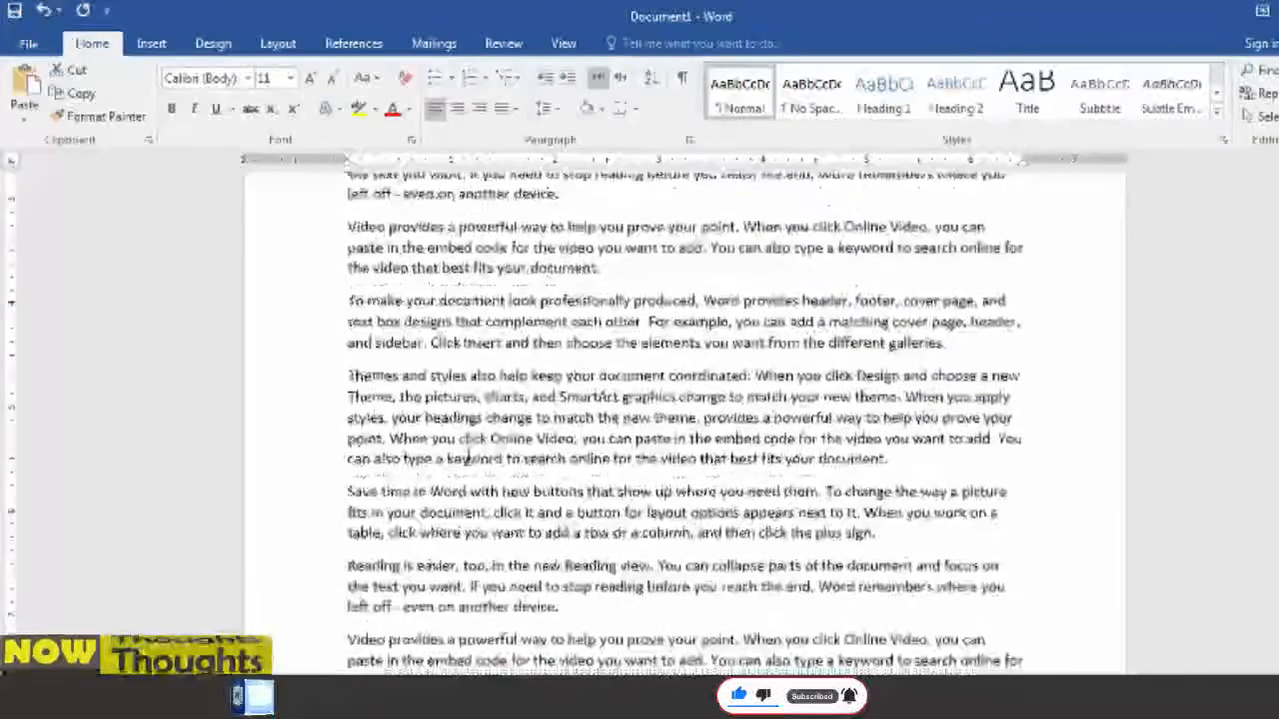
scroll(465, 457, "up", 4)
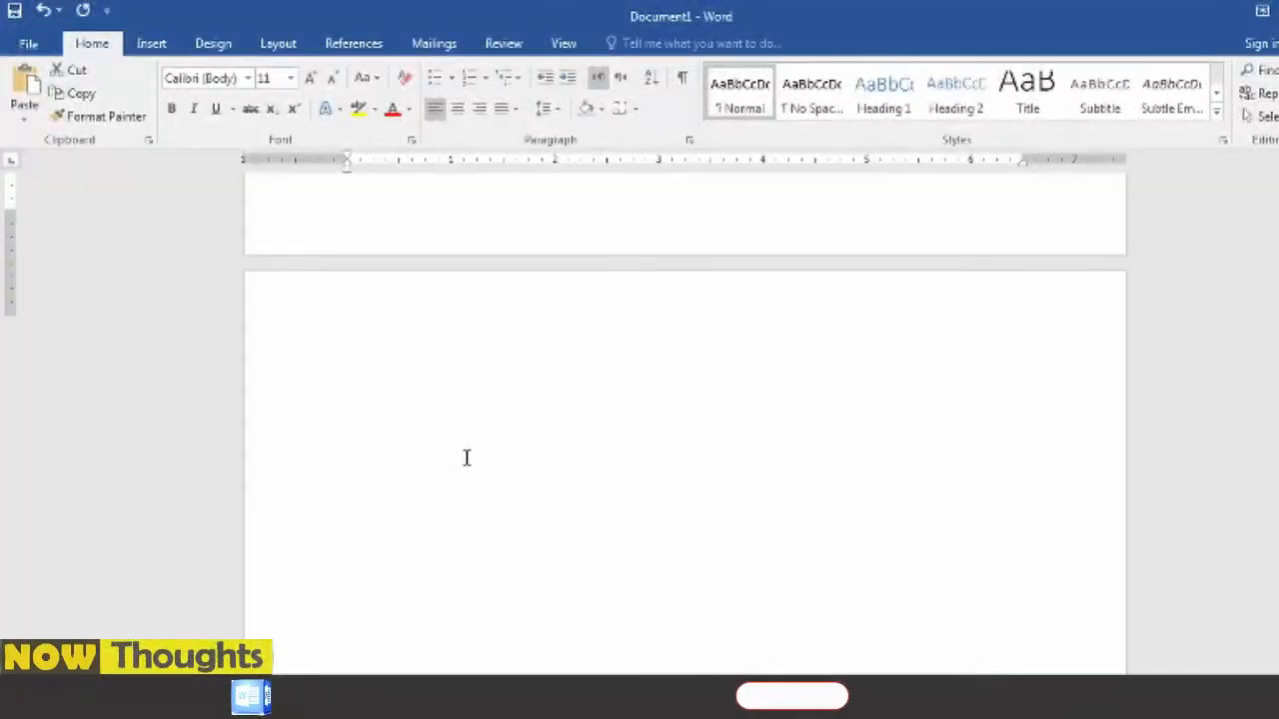
left_click(370, 442)
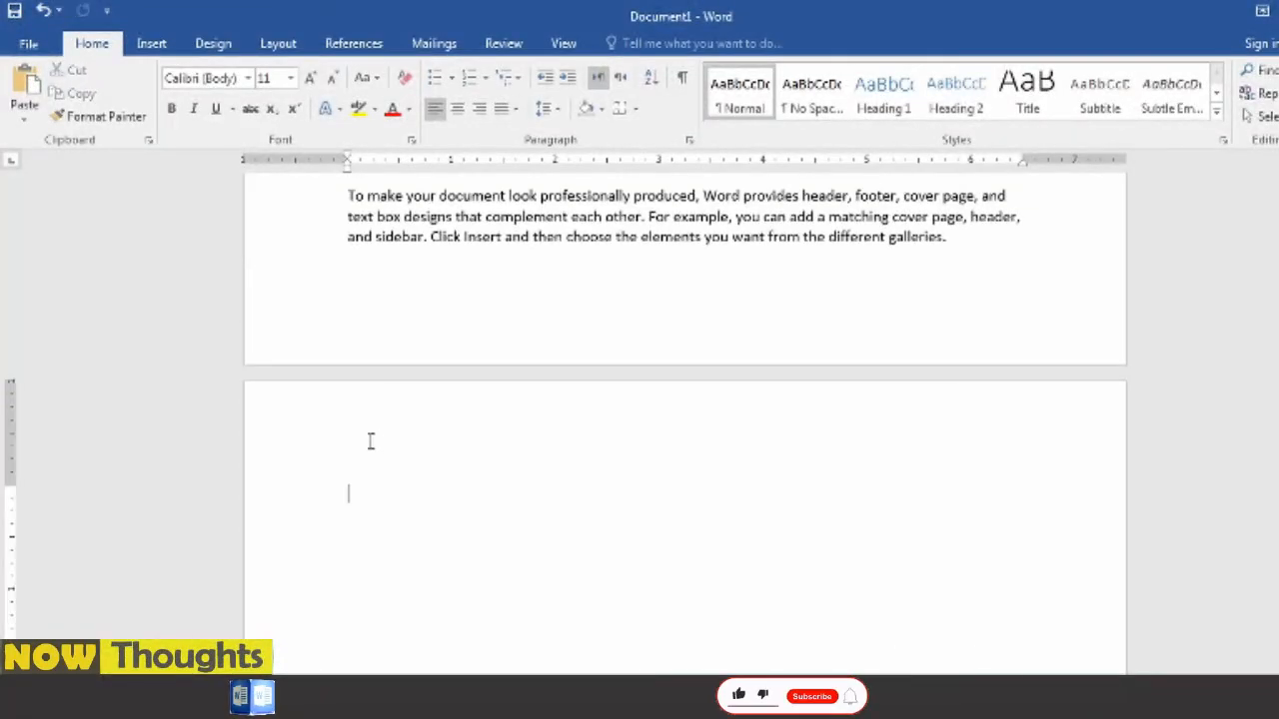
left_click(24, 88)
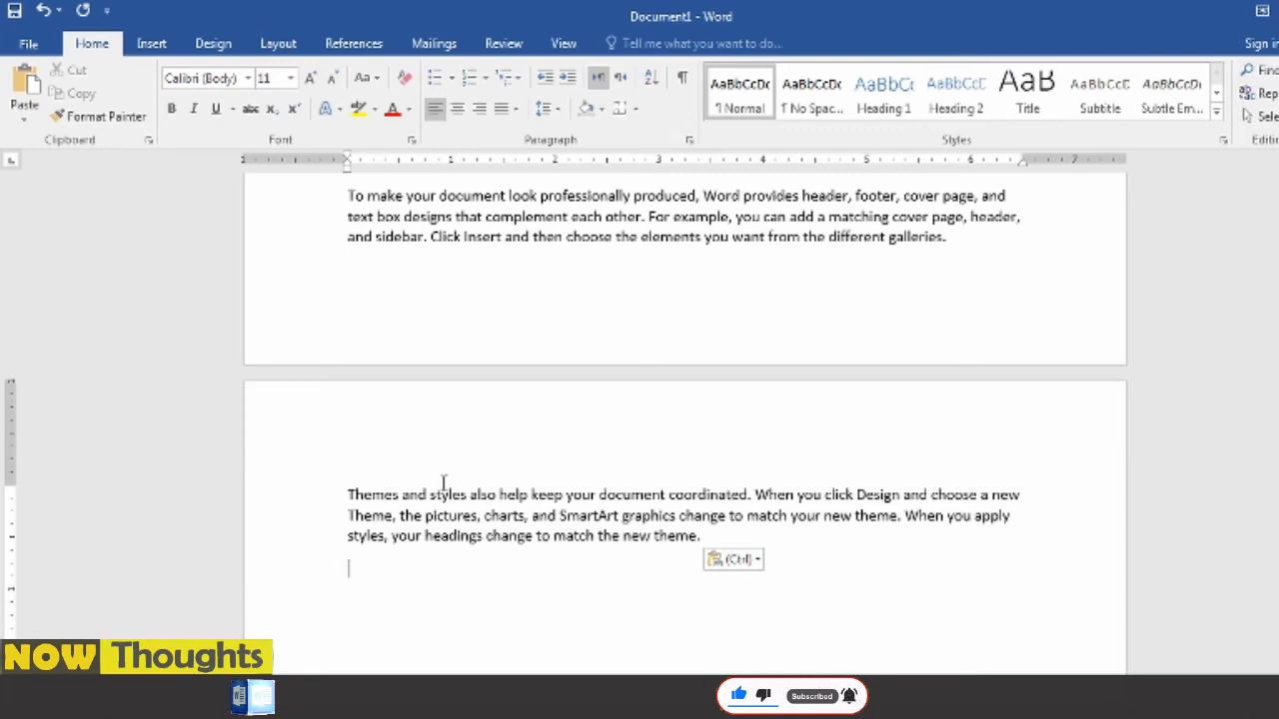
- Remove the empty line below the pasted paragraph and paste the "Themes and styles" text again directly after it
scroll(679, 579, "up", 4)
scroll(679, 557, "down", 5)
key("BackSpace")
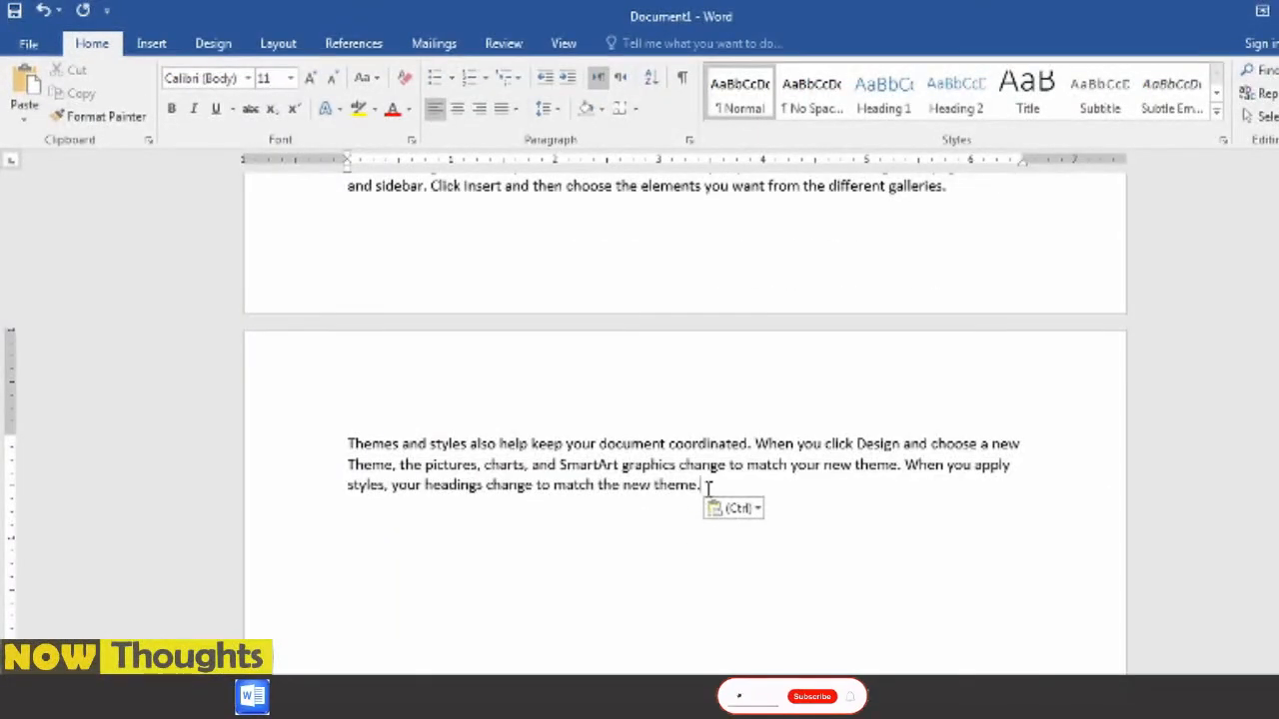
left_click(25, 88)
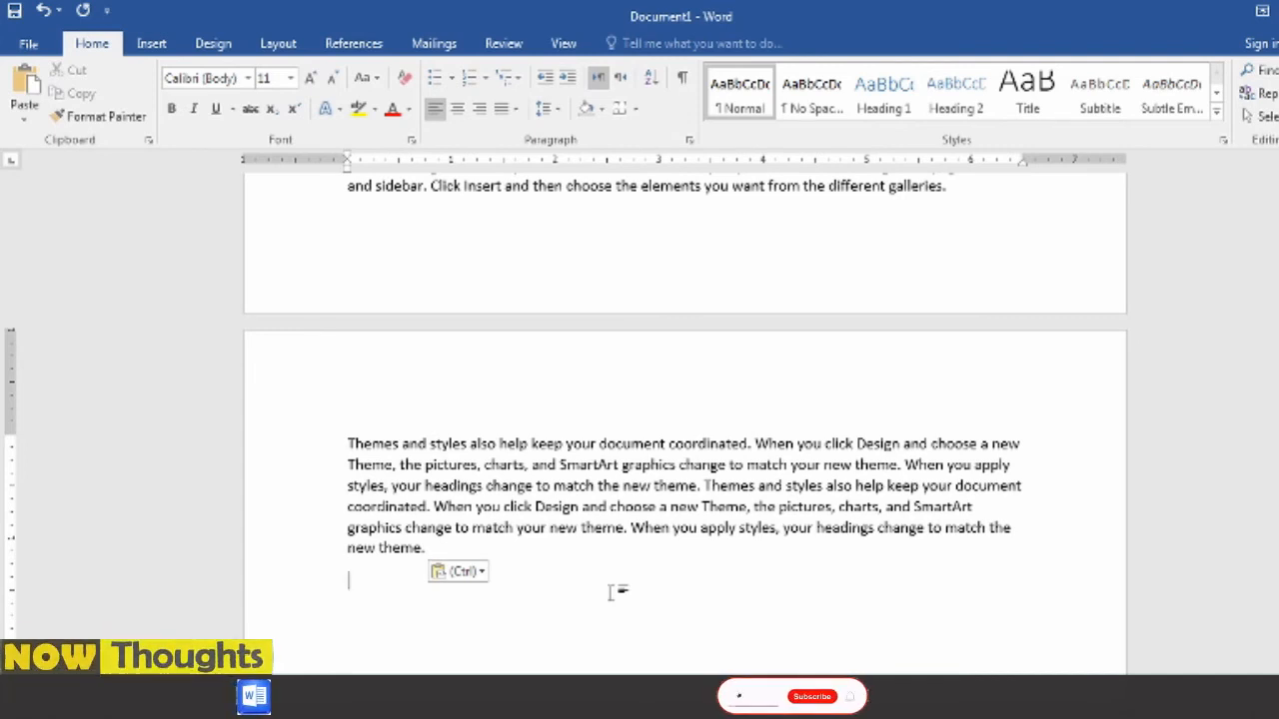
- Show the Clipboard's collected items and cut "Reading is easier, too, in" from the last Reading paragraph on the first page
left_click(149, 141)
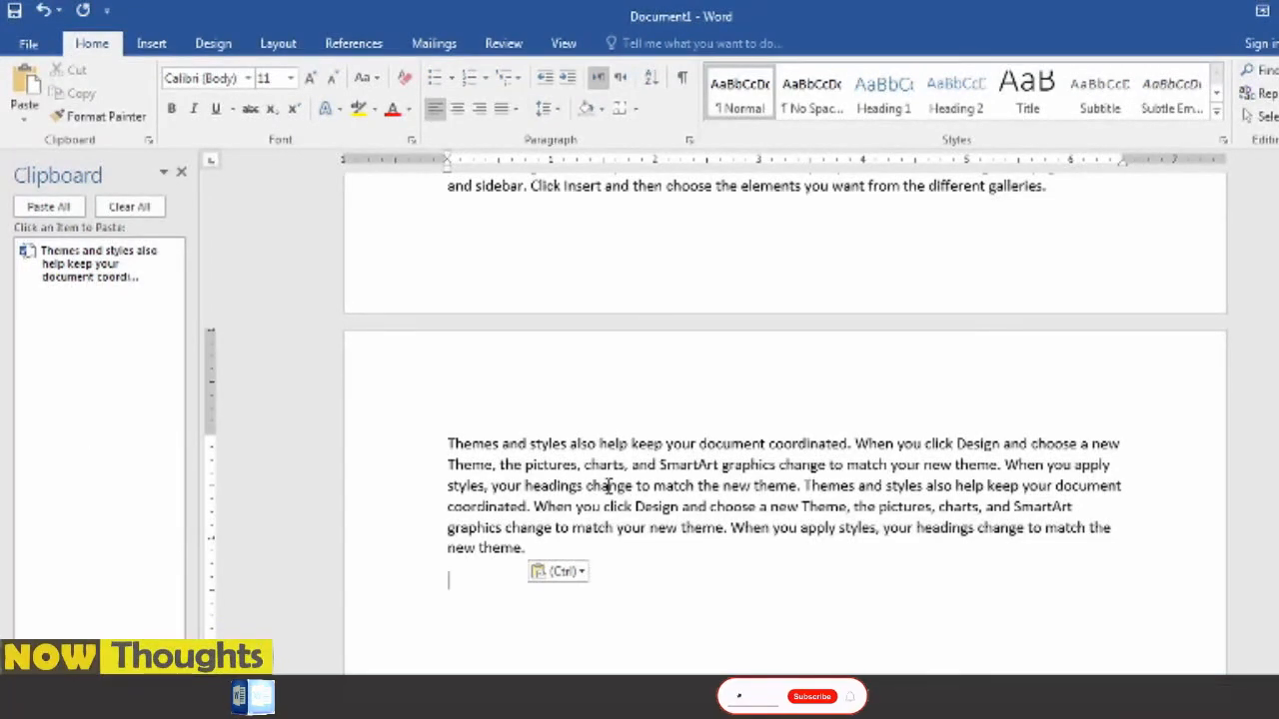
scroll(522, 367, "up", 6)
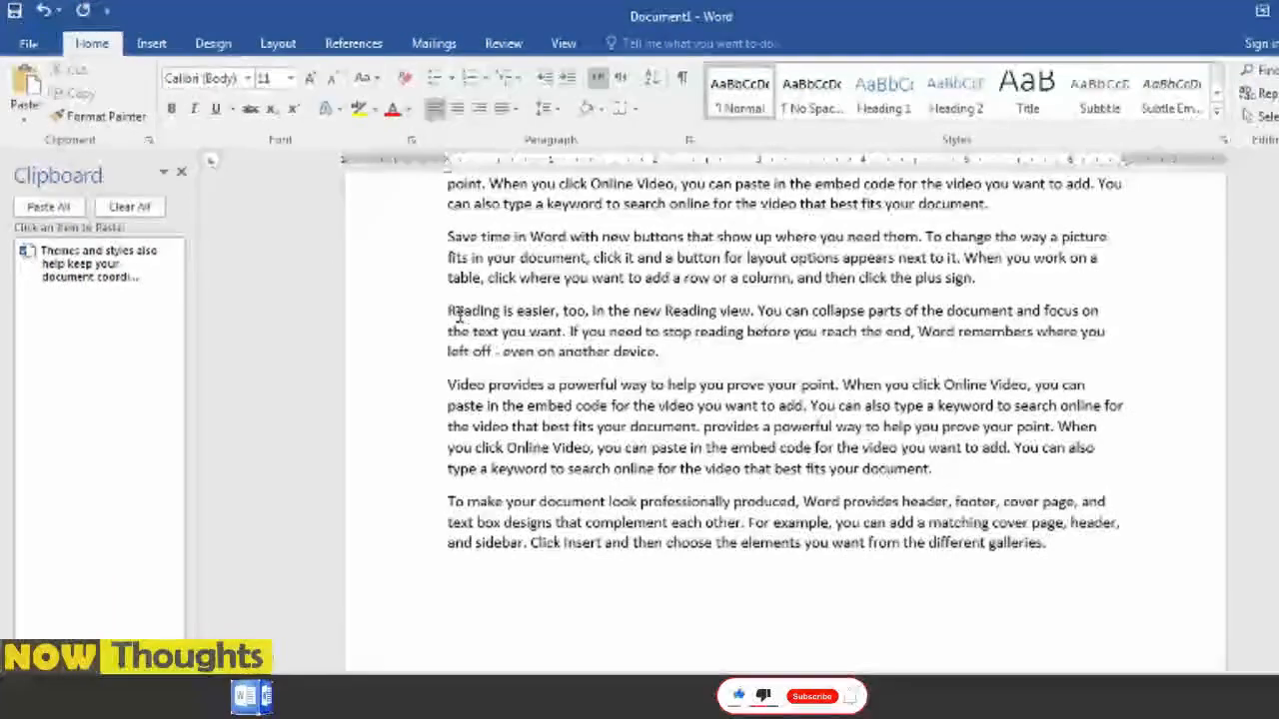
left_click_drag(444, 311, 605, 312)
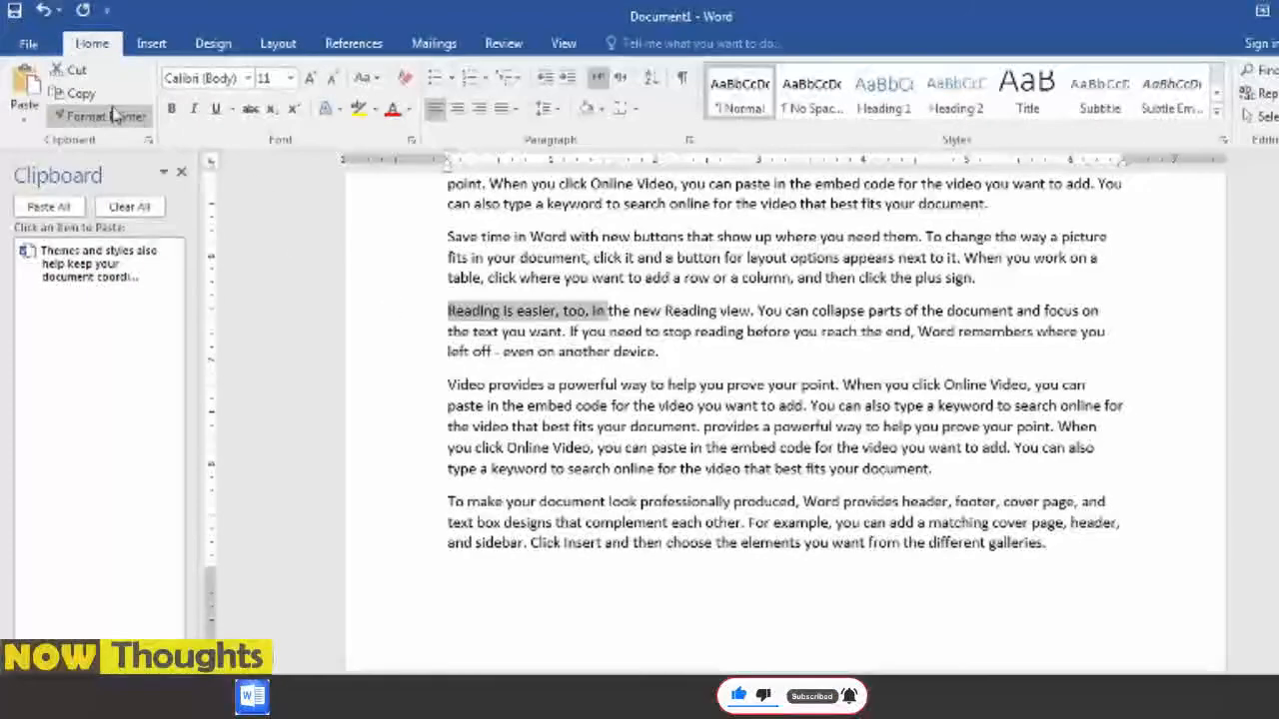
left_click(78, 71)
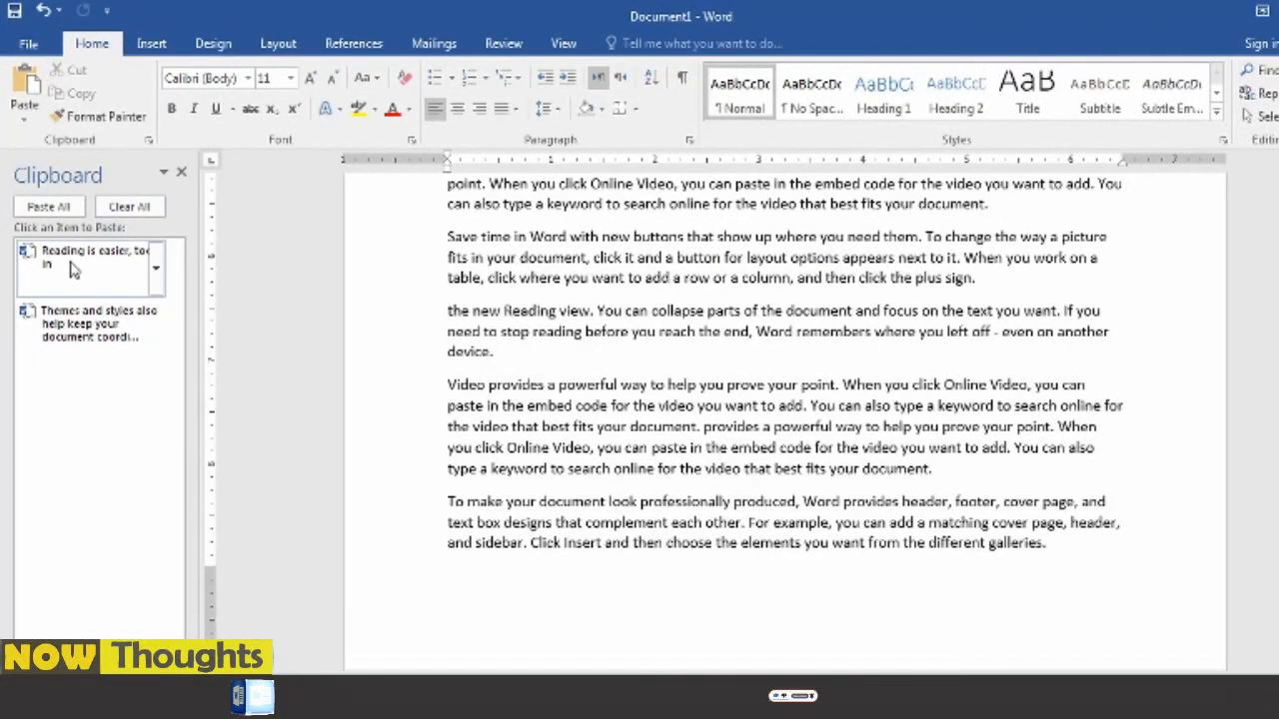
- Copy the last "Video provides" paragraph and the phrase "can collapse parts of the document and focus on the" to the Clipboard
scroll(588, 330, "down", 1)
left_click_drag(447, 333, 1004, 419)
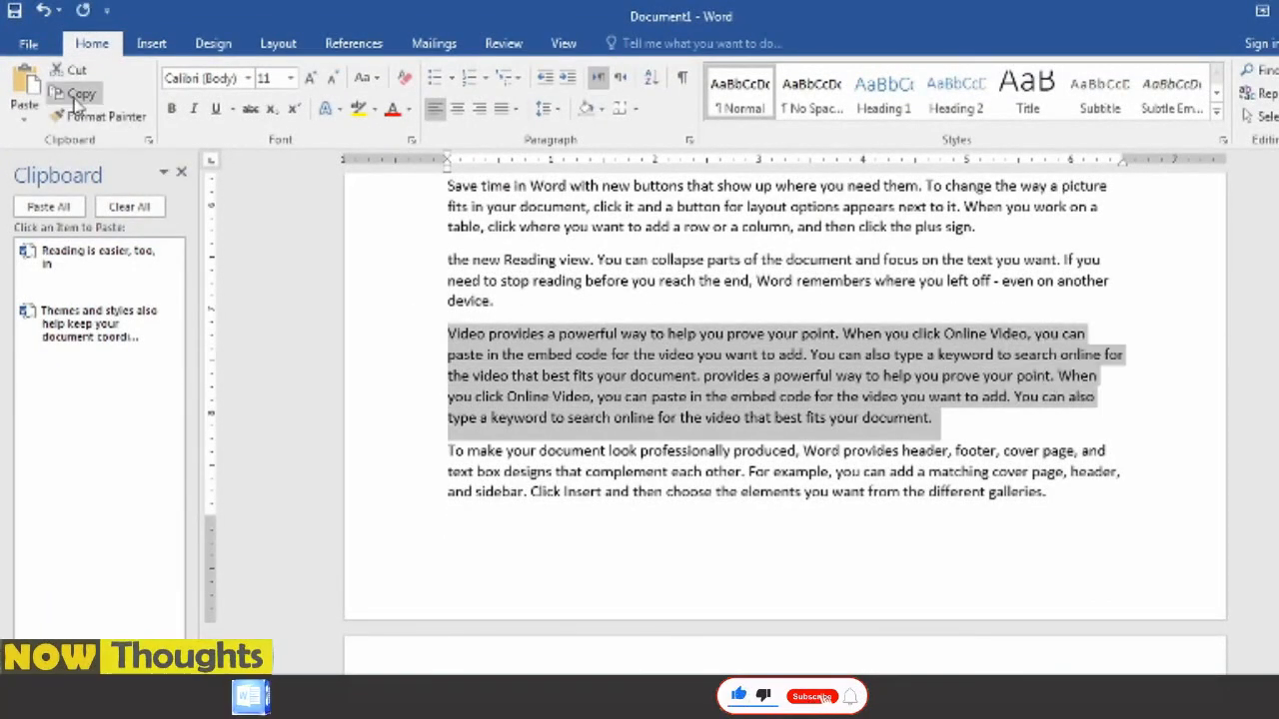
left_click(66, 93)
left_click_drag(625, 260, 967, 260)
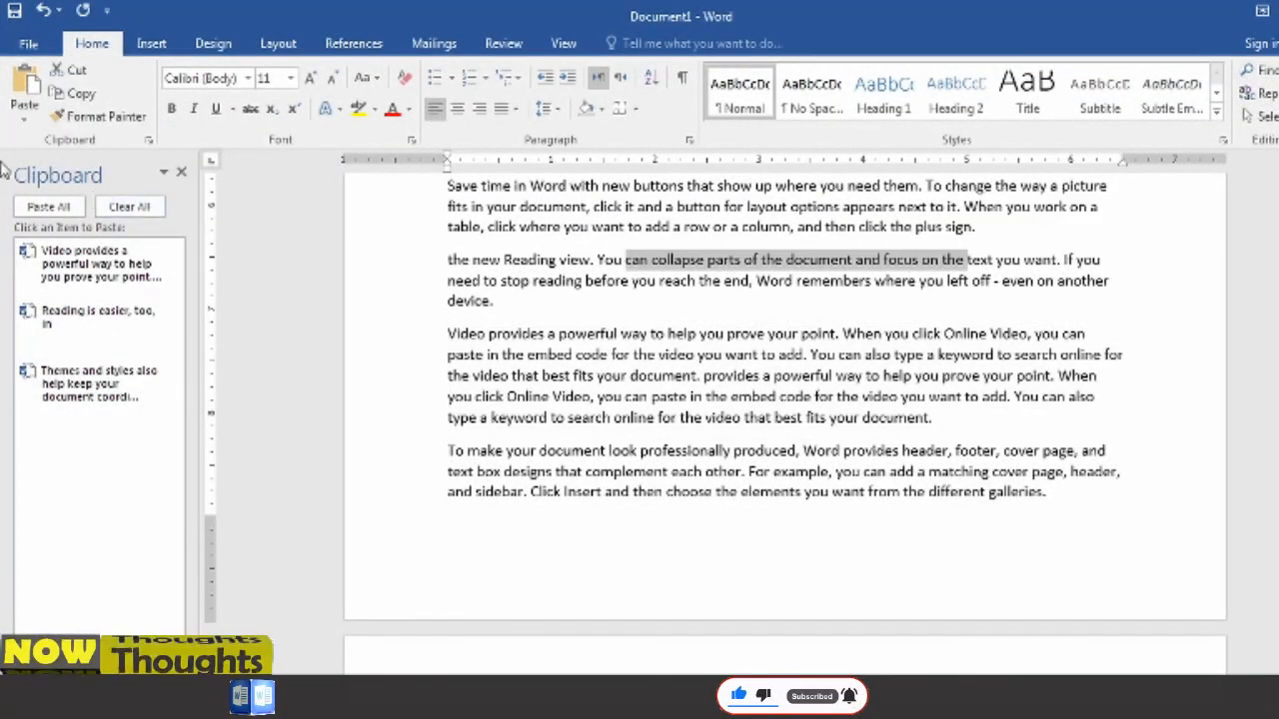
left_click(70, 93)
- Paste the collected Video, "Reading is easier", "can collapse parts" and Themes items, in that order, below the second page's text
scroll(583, 396, "down", 2)
scroll(539, 360, "down", 10)
scroll(540, 360, "up", 5)
left_click(561, 362)
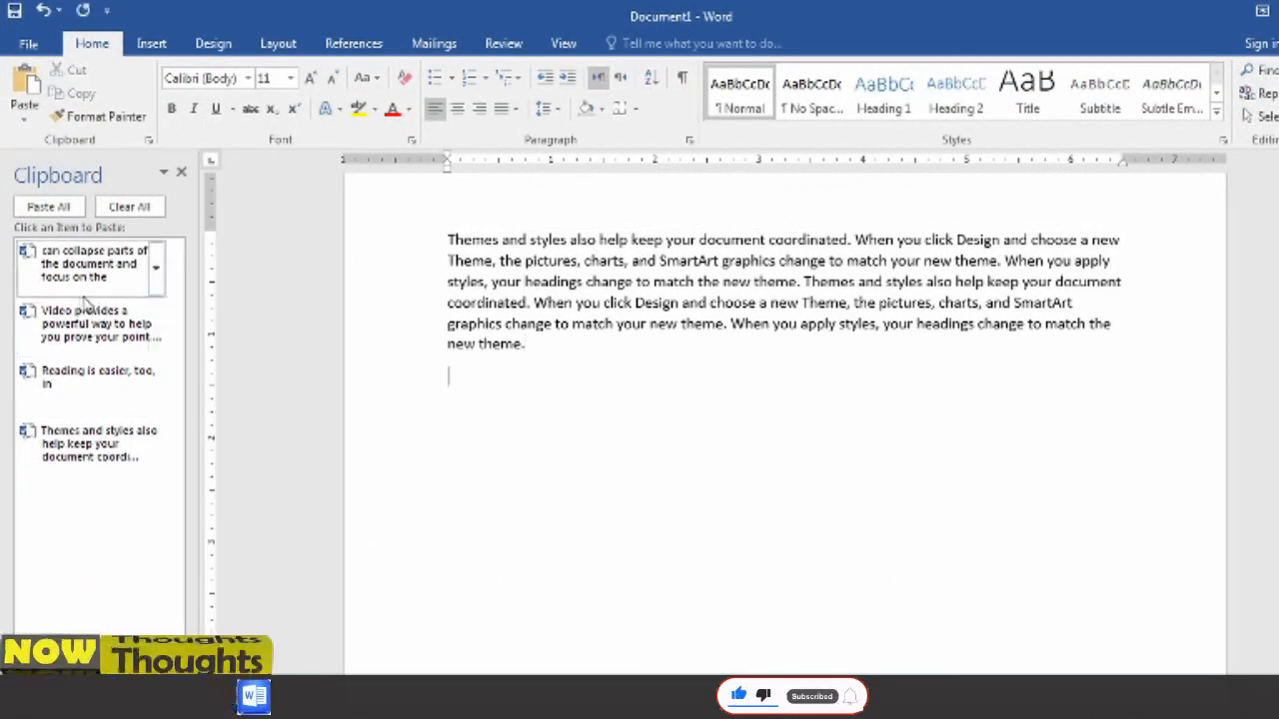
left_click(92, 328)
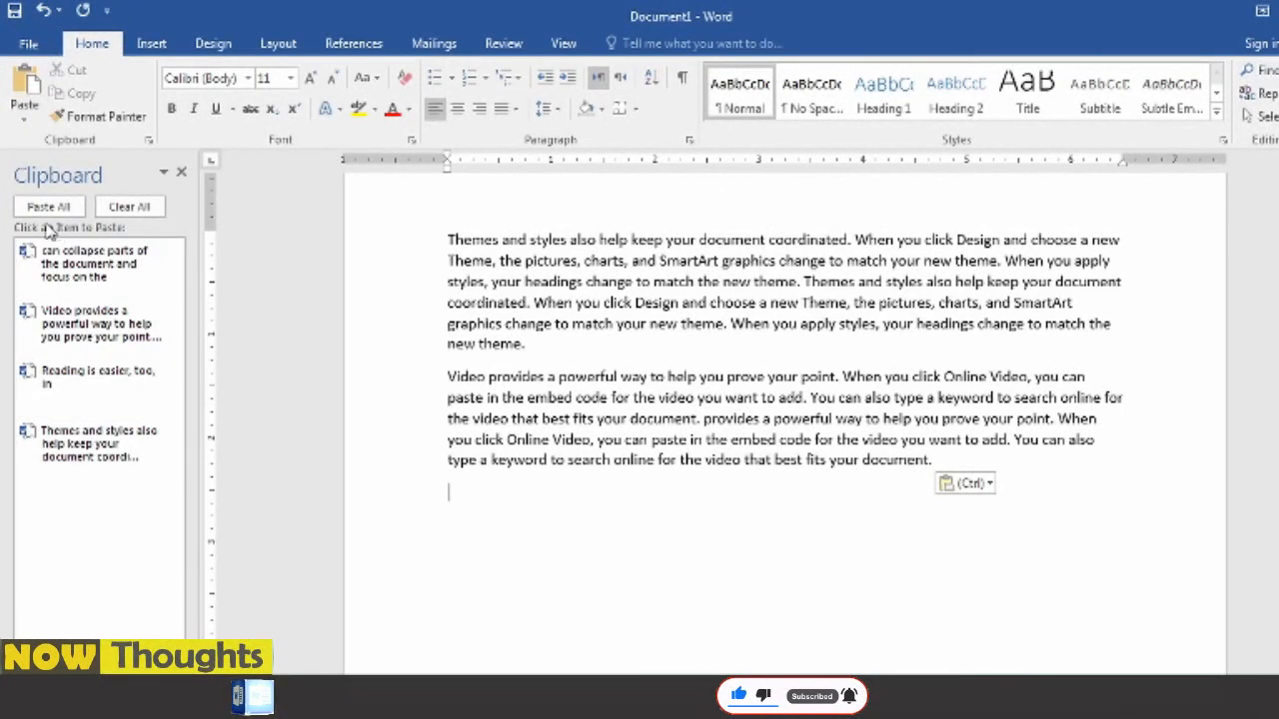
left_click(74, 377)
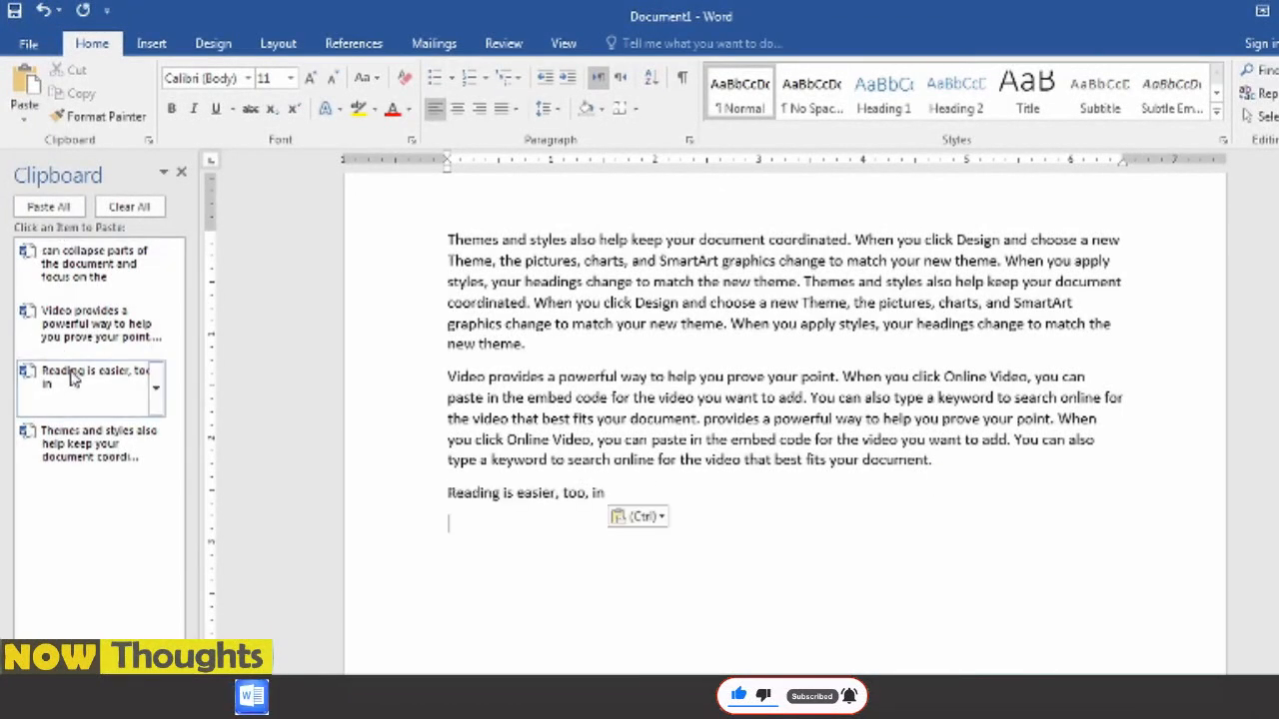
left_click(84, 288)
left_click(100, 447)
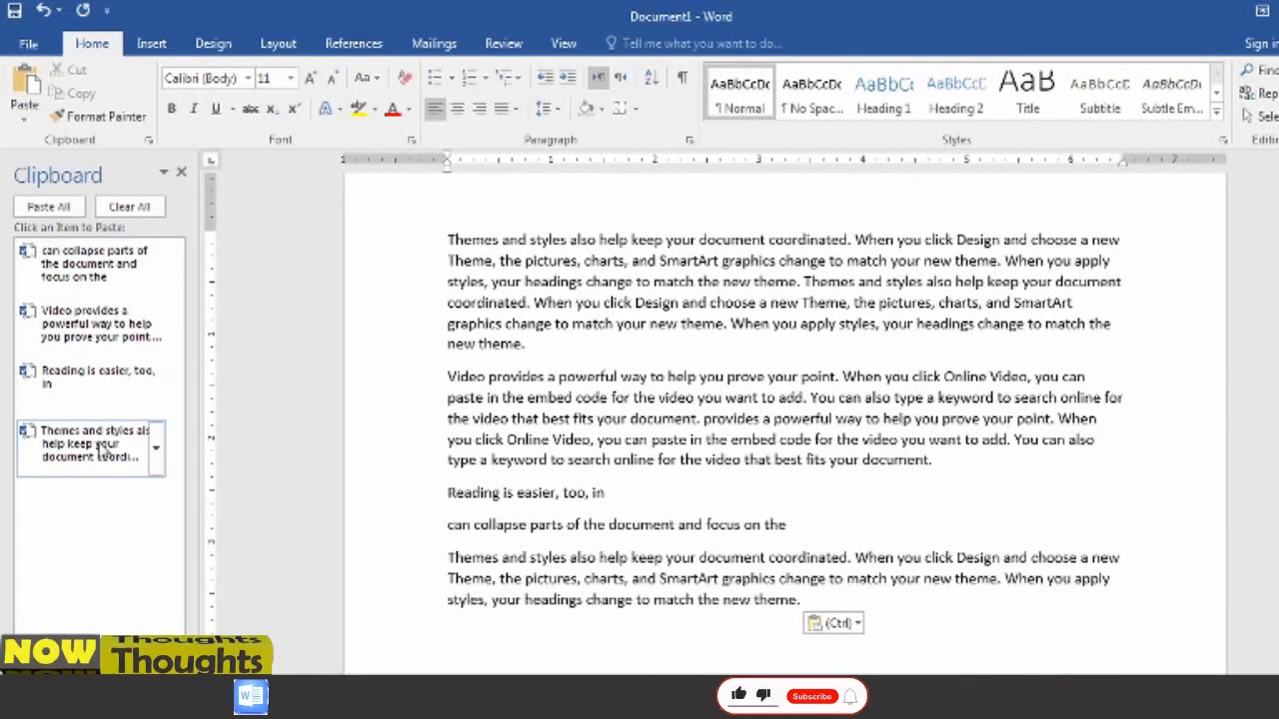